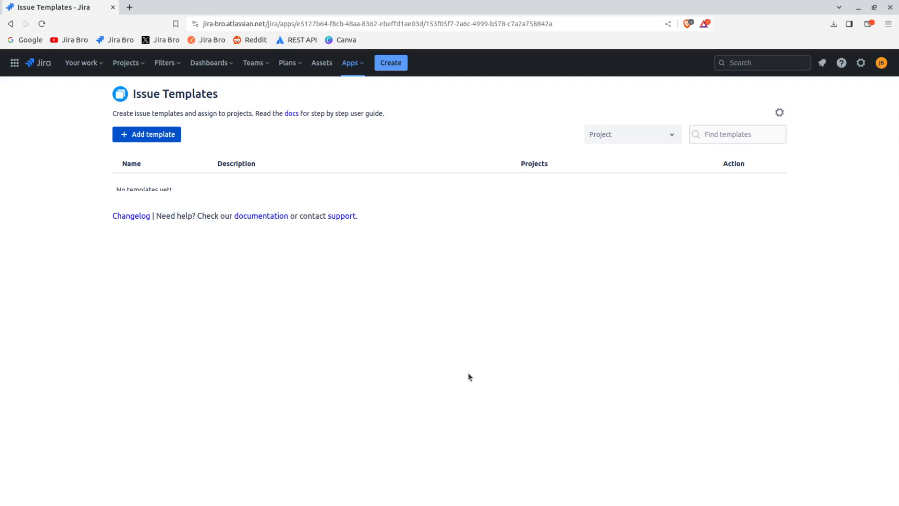
Start a new issue template named "Product Manager - Story" and try saving it without a description.
left_click(156, 140)
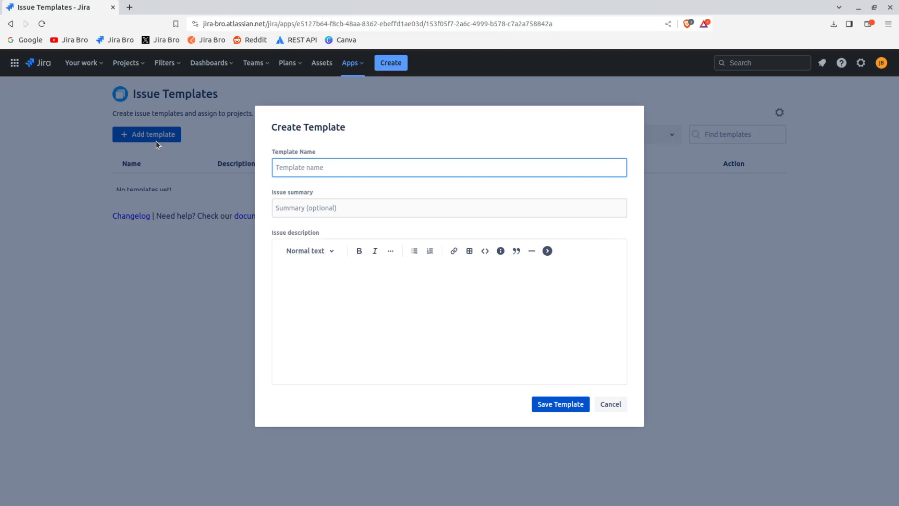
type("Product Manager - Story")
left_click(546, 406)
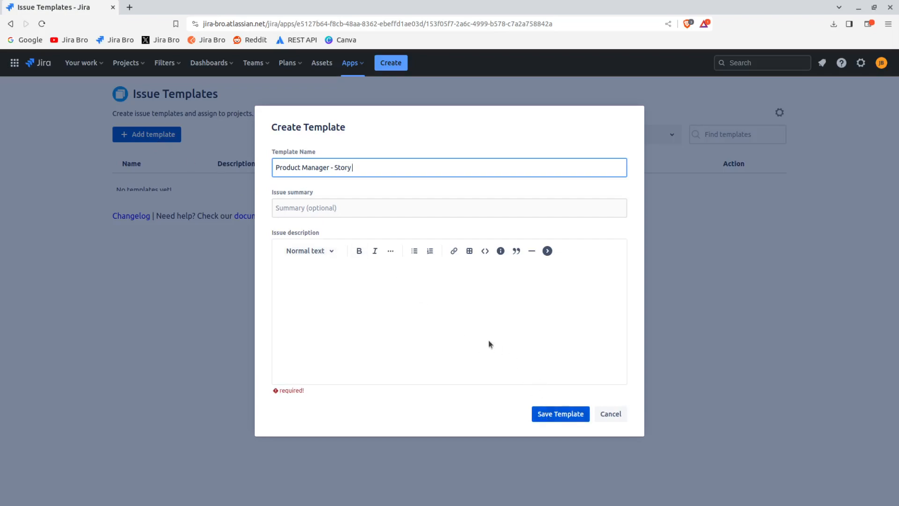
Add "Introduction" as a Heading 4 at the start of the template's issue description.
left_click(361, 293)
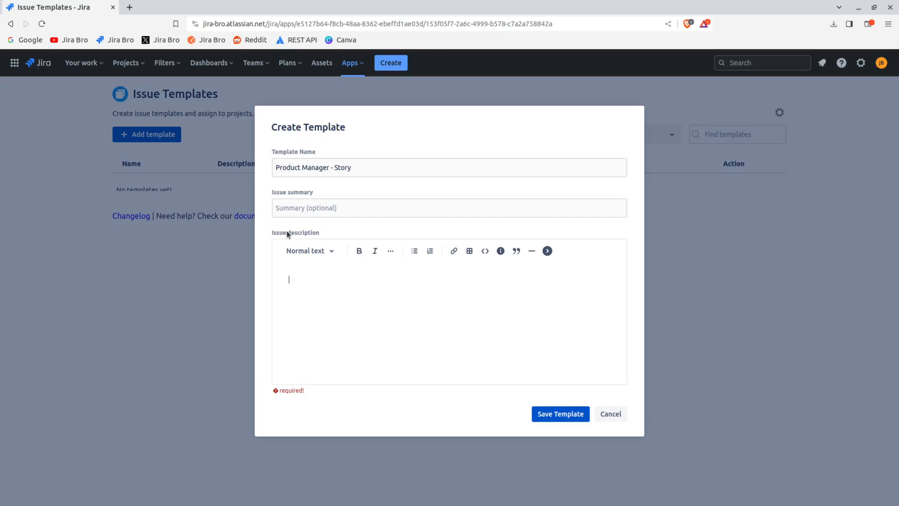
left_click_drag(272, 390, 316, 398)
left_click(298, 302)
left_click(320, 251)
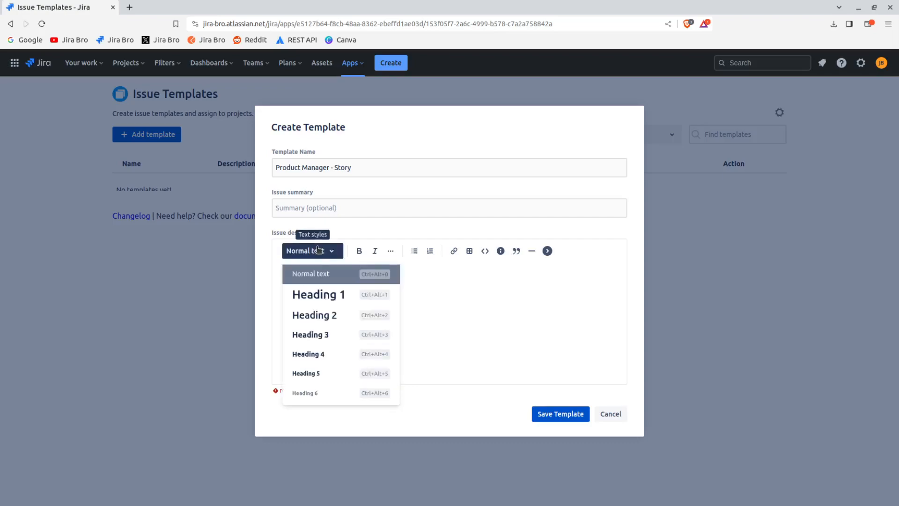
left_click(311, 356)
type("Introduction")
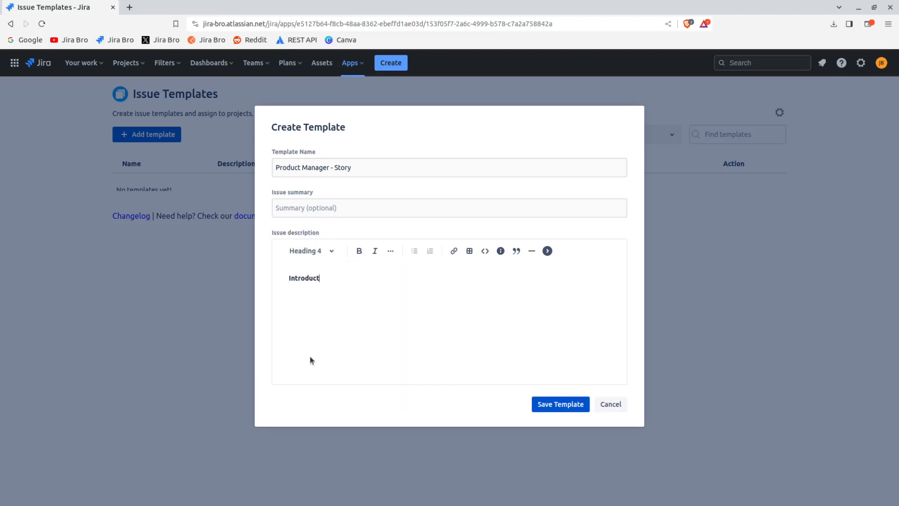
key("Return")
Add "Acceptance Criteria" as a Heading 4 below the Introduction section, leaving a blank line between them.
left_click(318, 254)
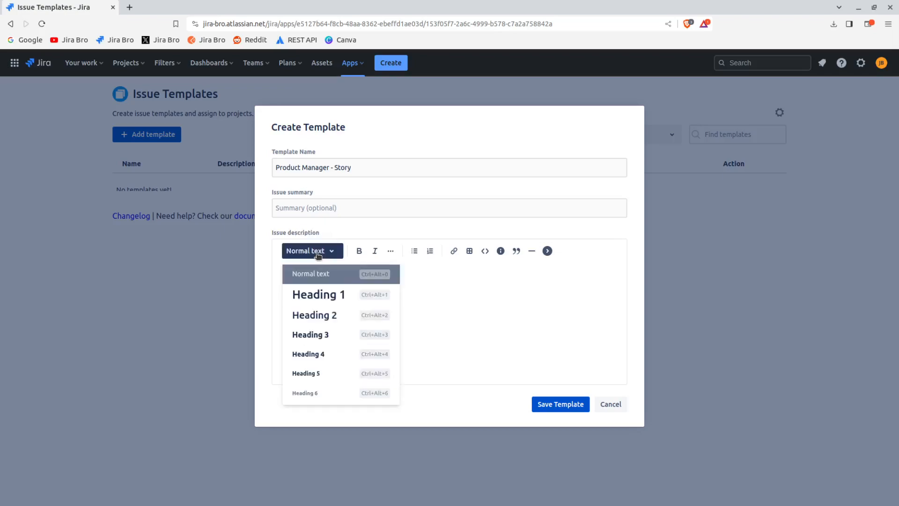
left_click(316, 354)
type("Acce")
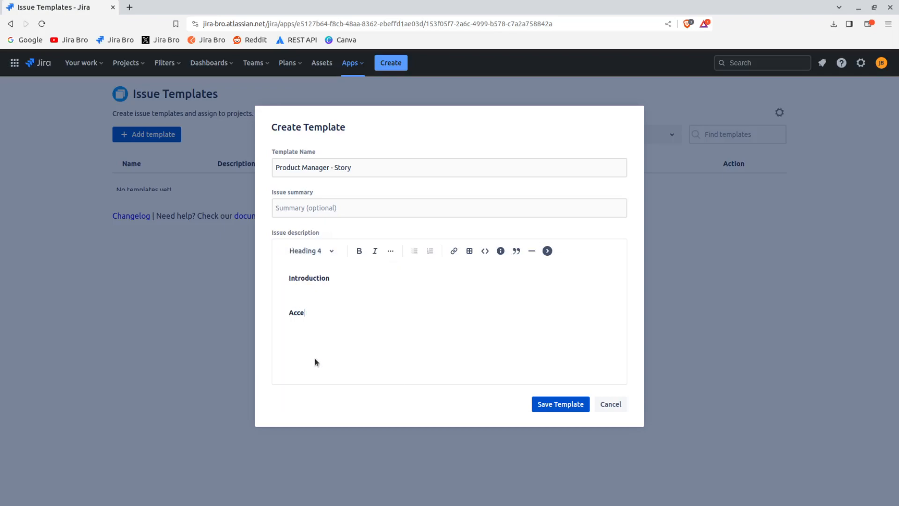
type("ptance Criteria")
key("Return")
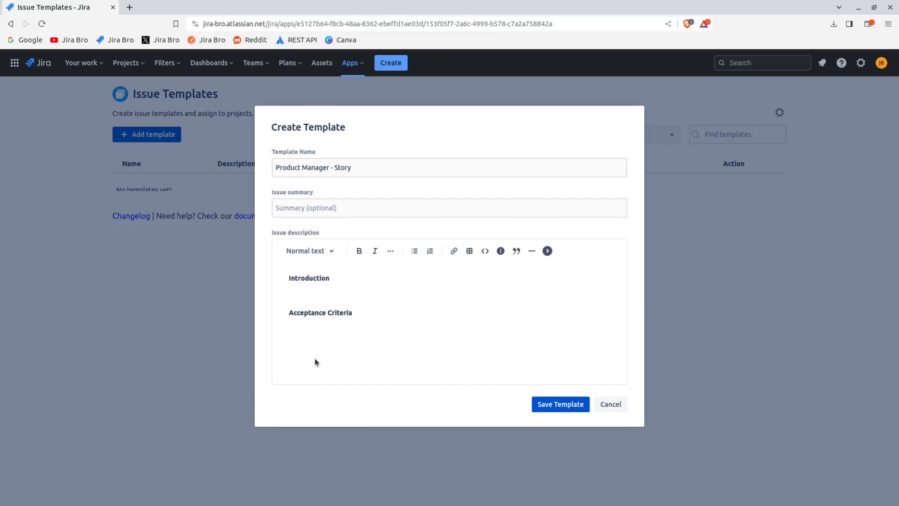
Enter placeholder lines numbered 1., 2. and 3. under the Acceptance Criteria heading.
type("1.")
key("Return")
key("Tab")
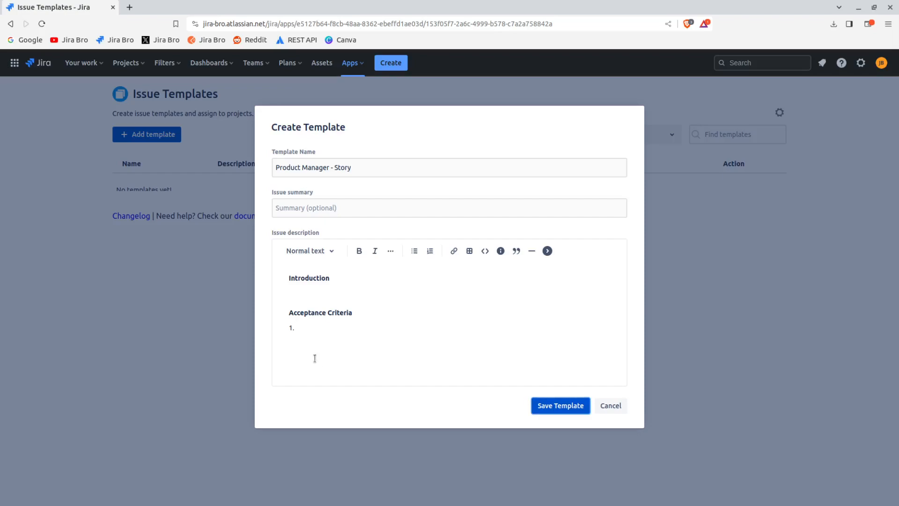
left_click(309, 346)
type("2.")
key("Return")
type("3")
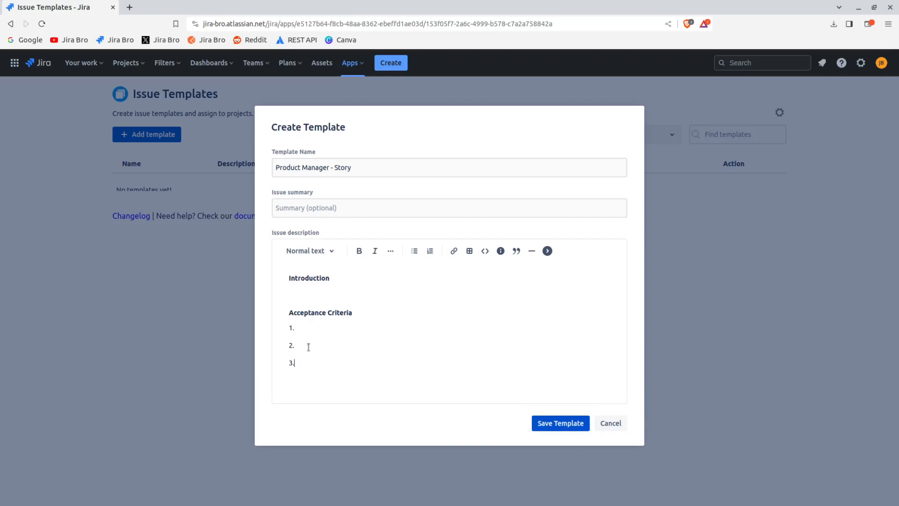
type(".")
key("Return")
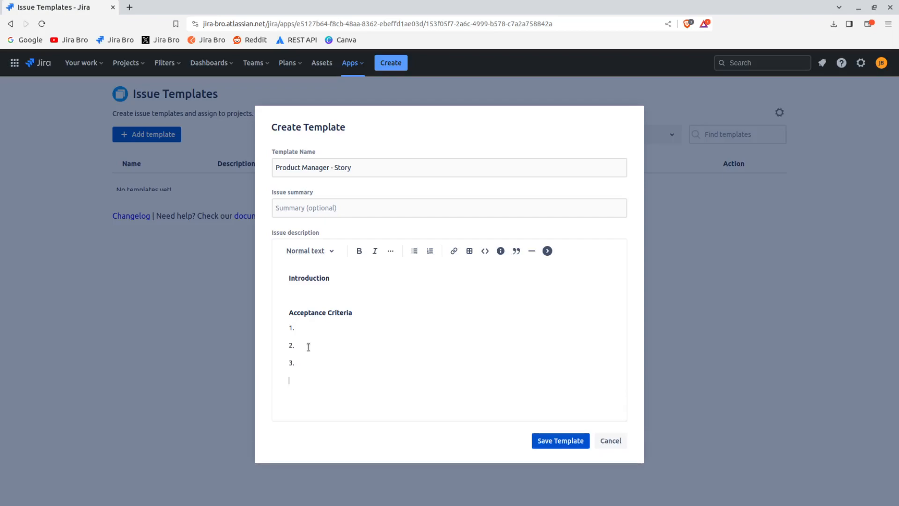
Add "Design" as a Heading 4 below the numbered lines and save the template.
left_click(305, 251)
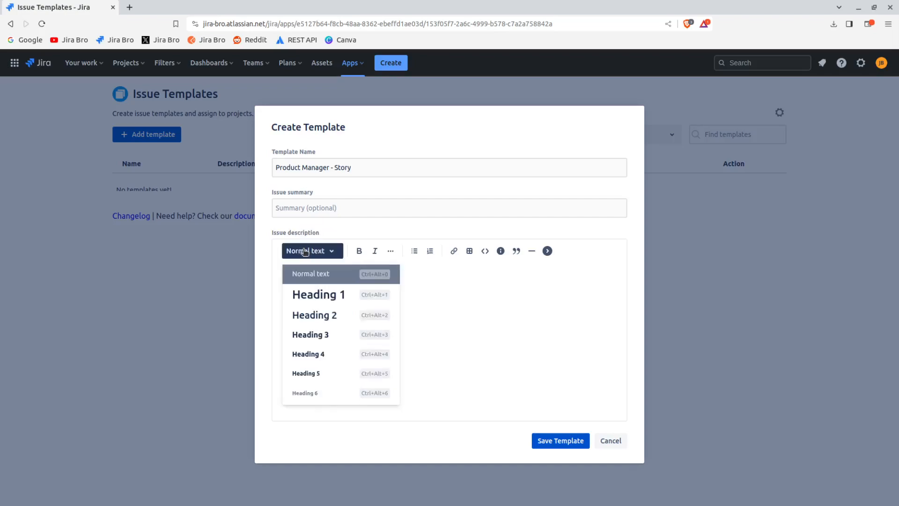
left_click(311, 361)
type("Design")
key("Return")
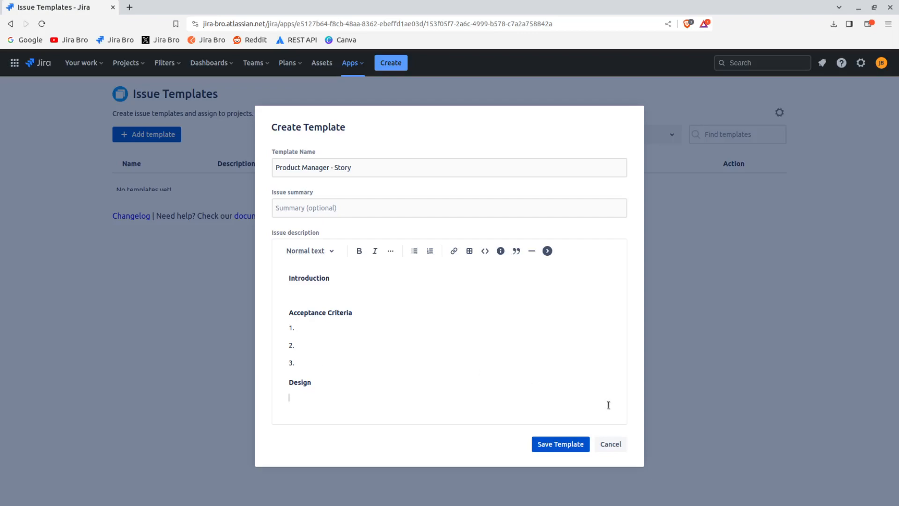
left_click(578, 443)
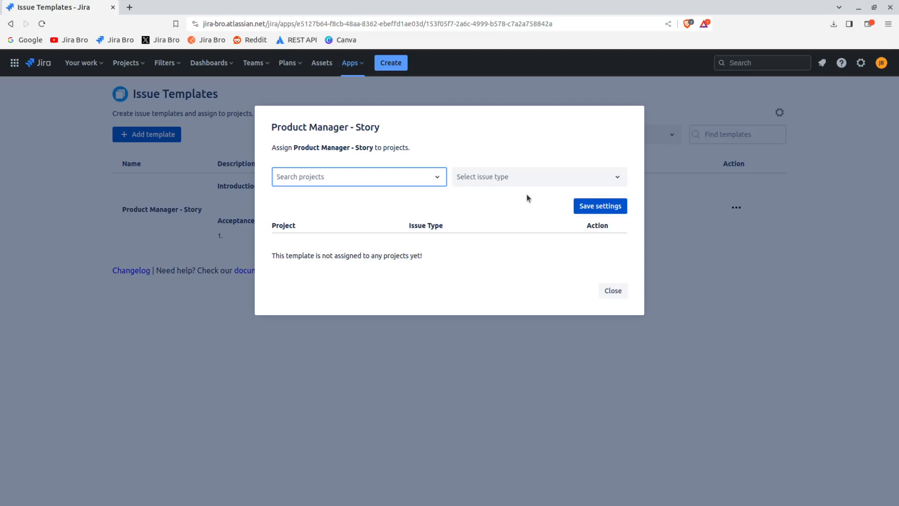
left_click(132, 69)
left_click(132, 69)
left_click(132, 68)
left_click(132, 69)
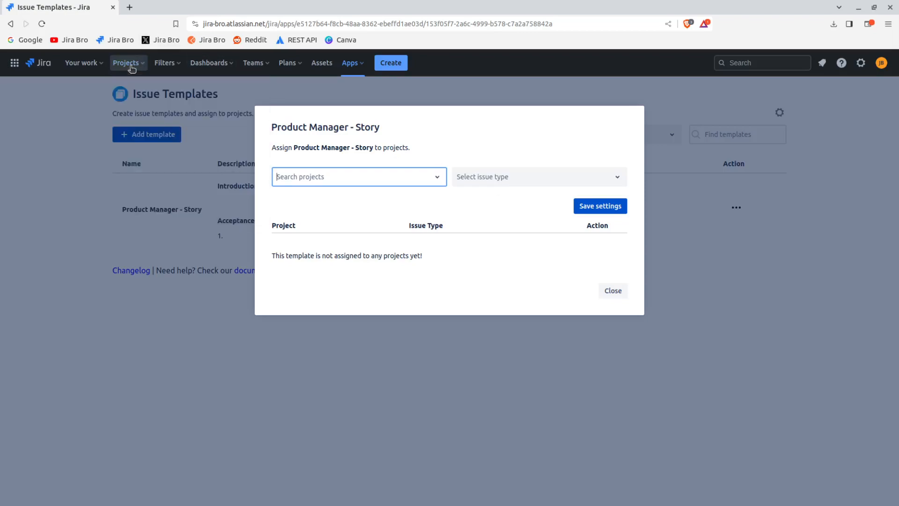
Assign the Product Manager - Story template to the Jira Bro project for issue type Story and refresh the template list.
left_click(427, 183)
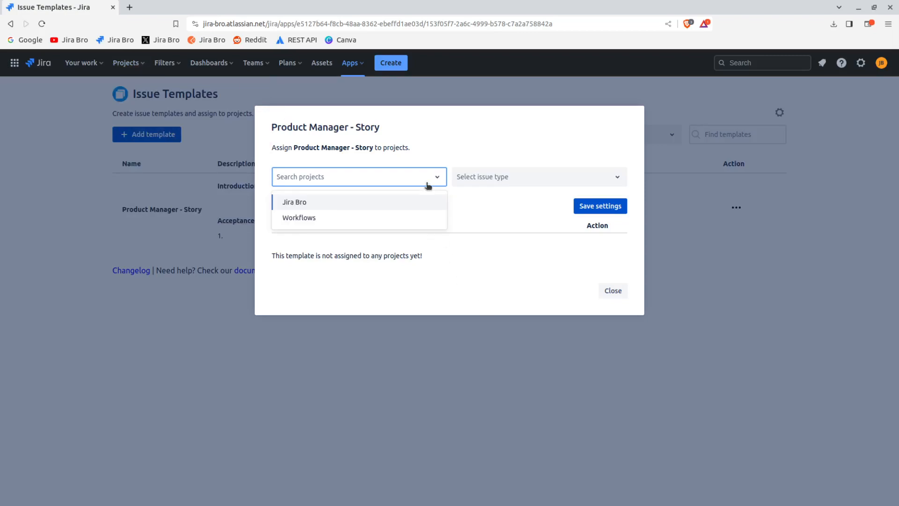
left_click(404, 204)
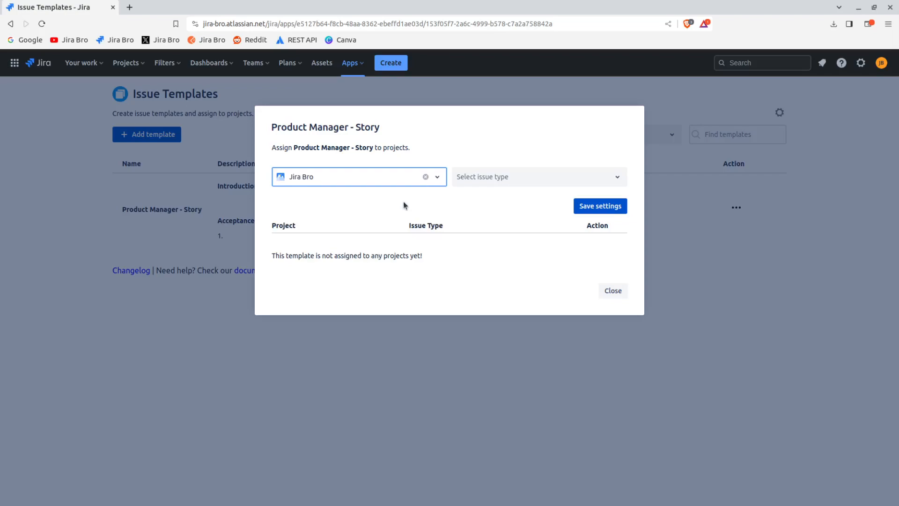
left_click(479, 184)
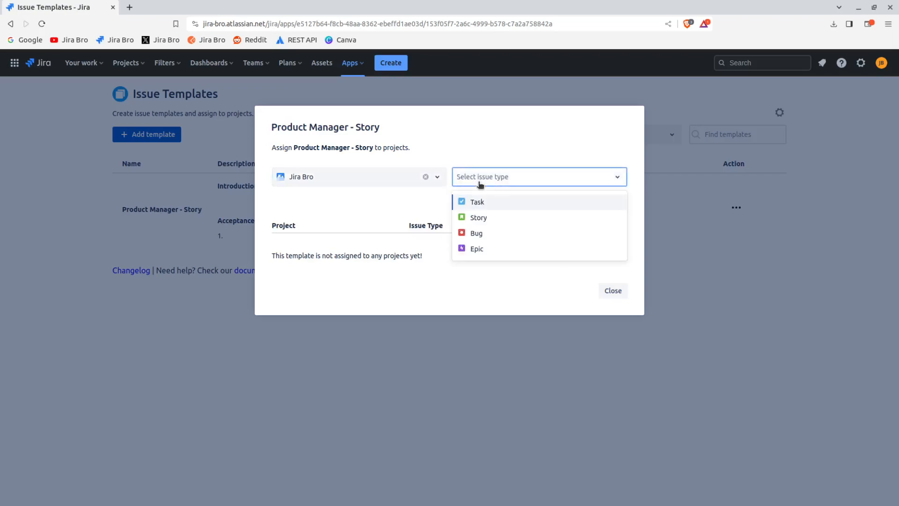
left_click(476, 220)
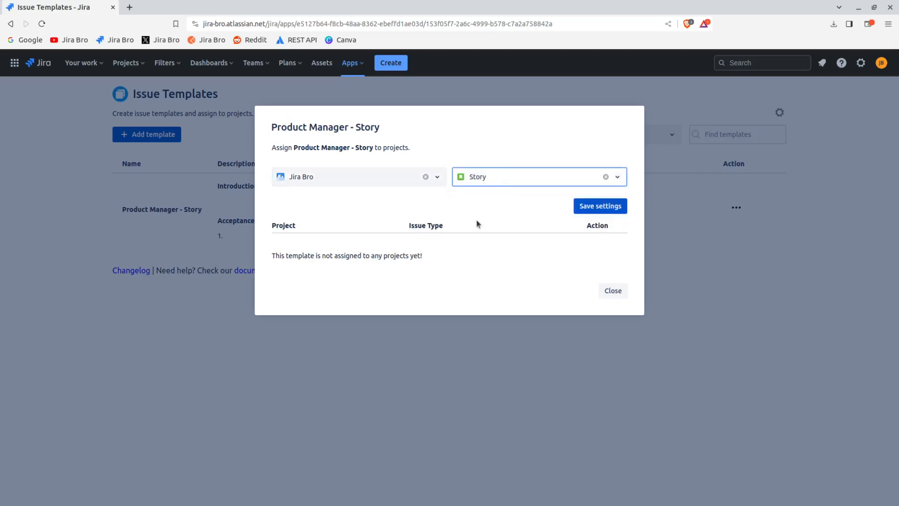
left_click(589, 212)
left_click(592, 211)
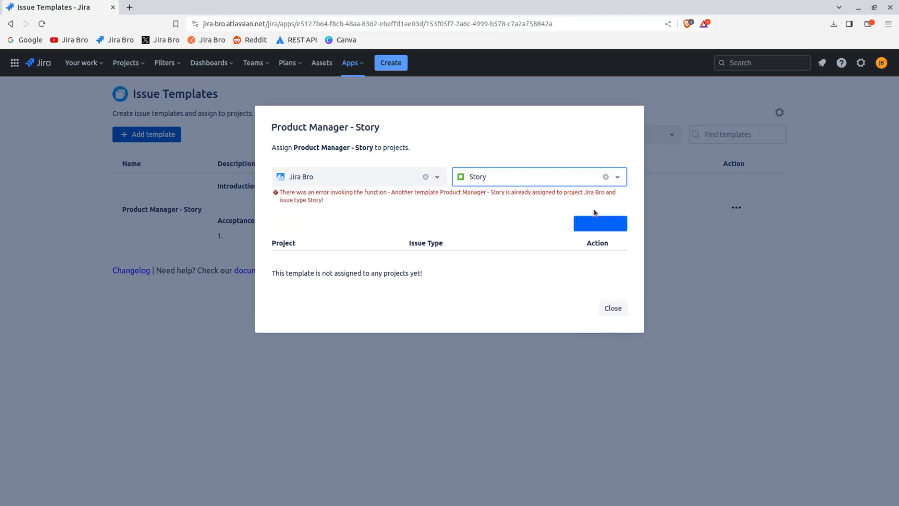
left_click(609, 308)
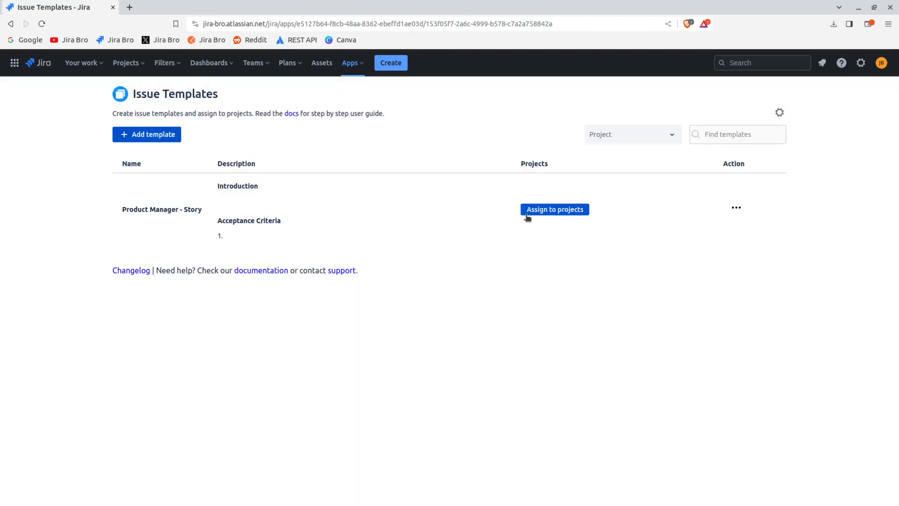
left_click(42, 24)
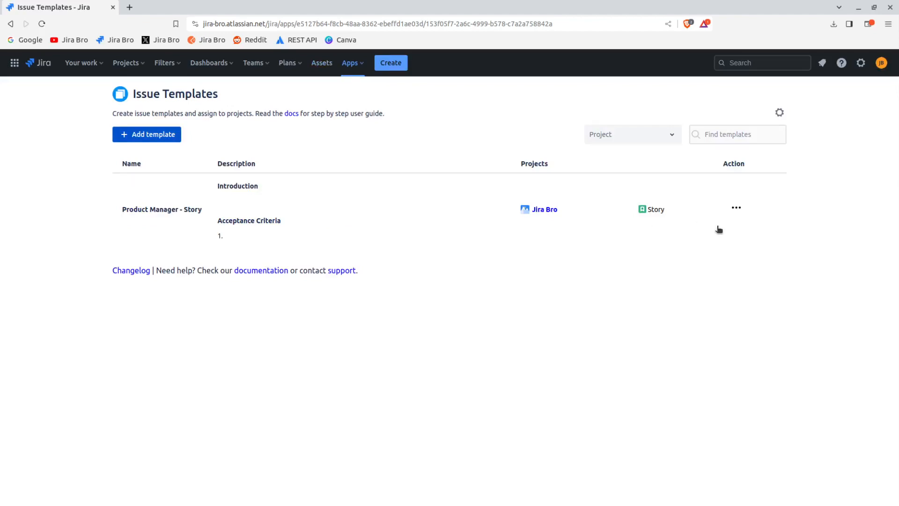
left_click(737, 213)
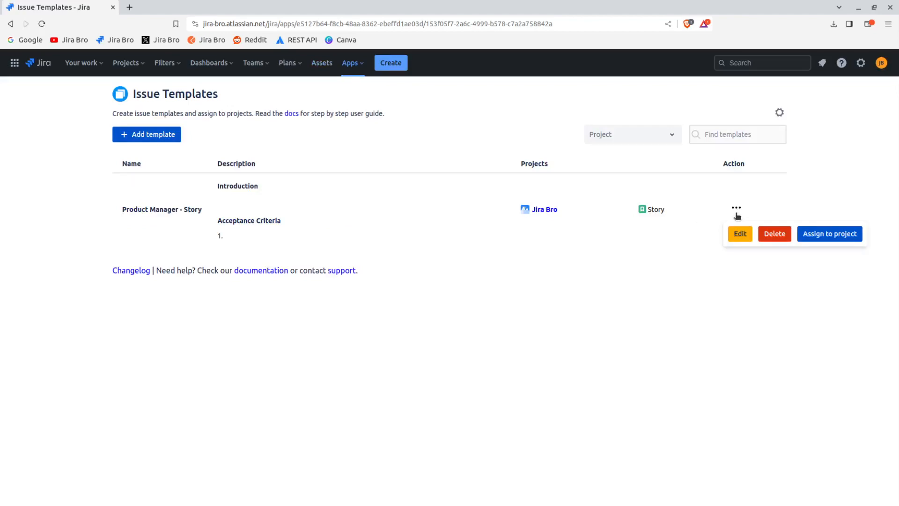
left_click(643, 334)
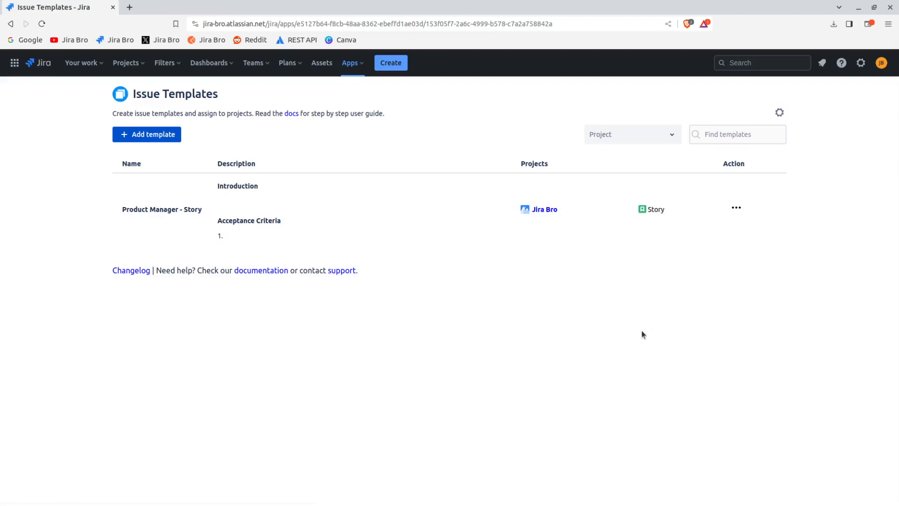
Open the Jira Bro project board and start a new issue of type Story.
left_click(136, 67)
left_click(145, 113)
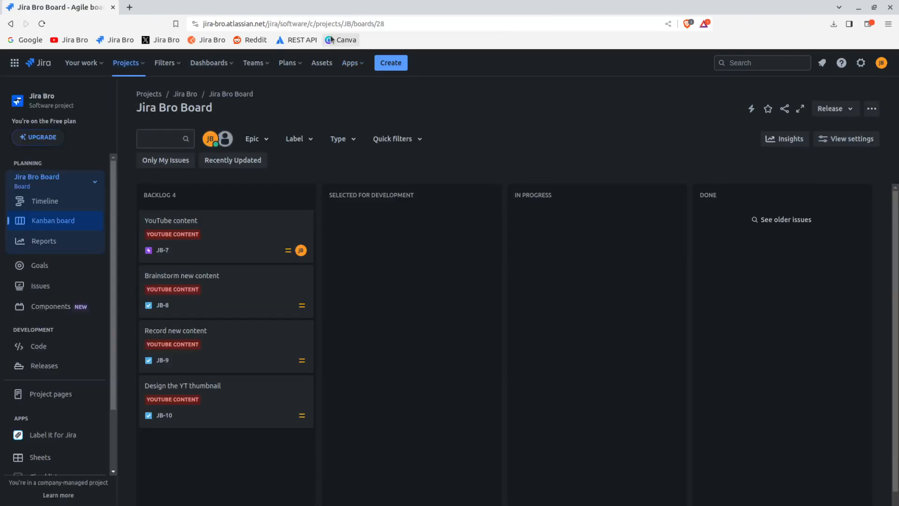
left_click(393, 67)
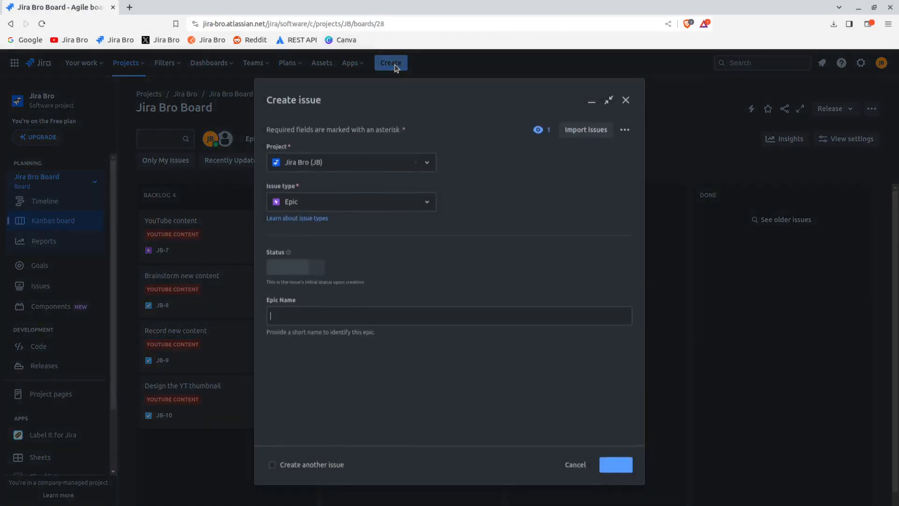
left_click(366, 203)
left_click(366, 203)
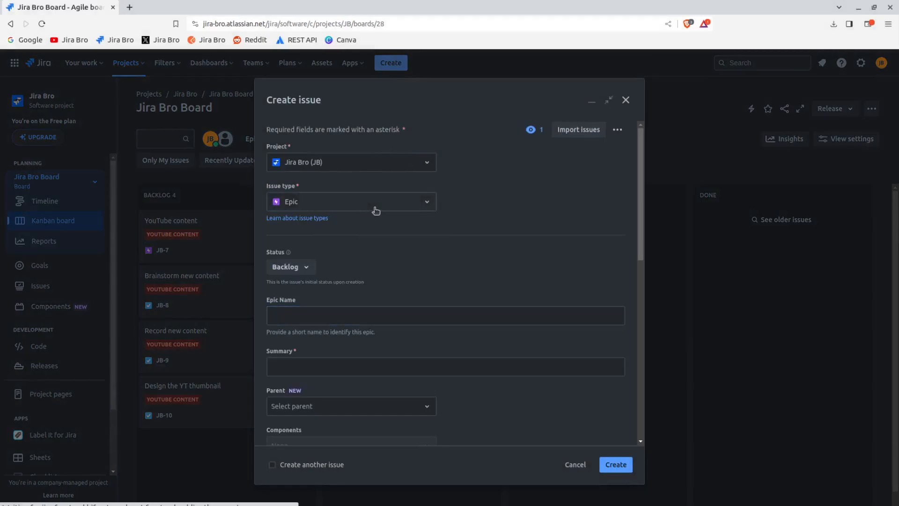
left_click(377, 210)
left_click(362, 251)
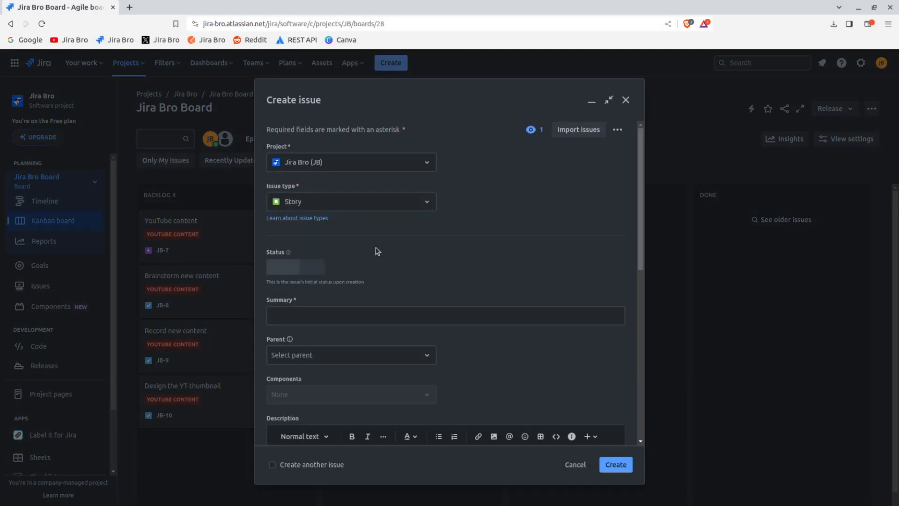
Set the story's summary to "As a Jira admin, I want to bulk revoke licenses of users, so I can save time".
left_click_drag(640, 229, 629, 326)
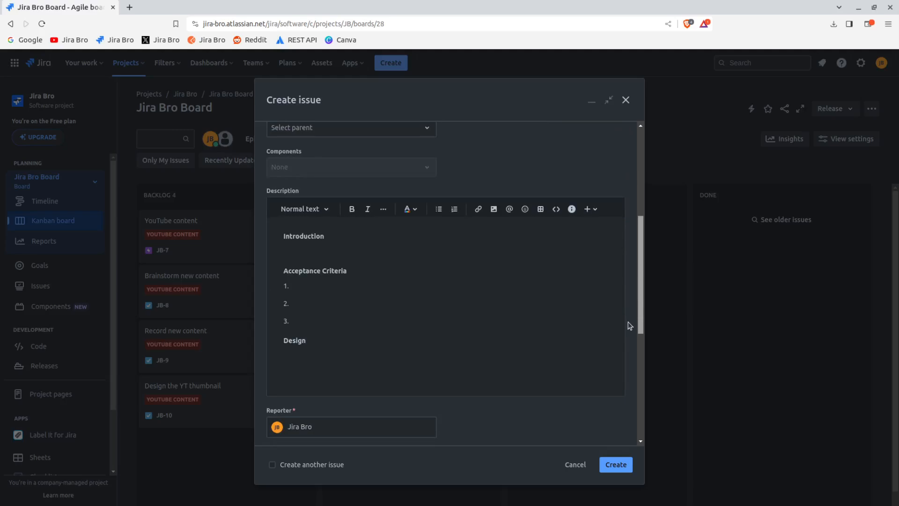
left_click_drag(641, 302, 636, 266)
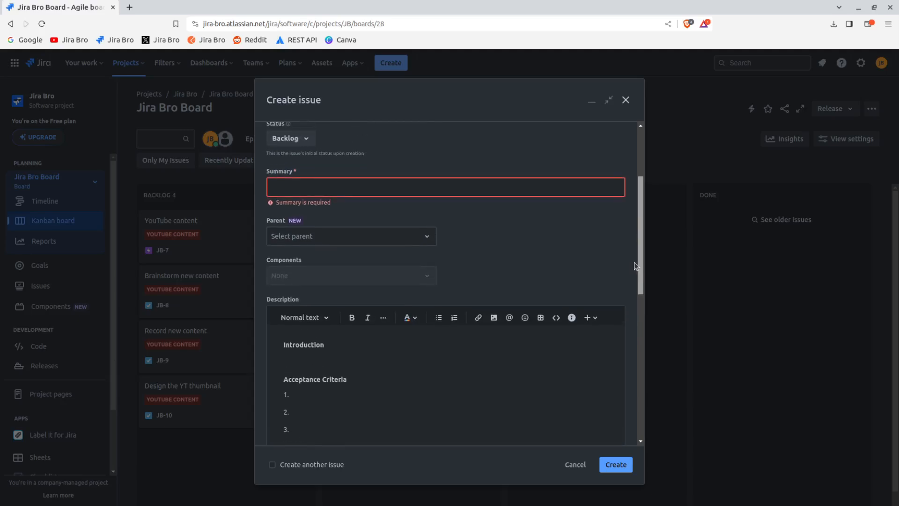
left_click(518, 188)
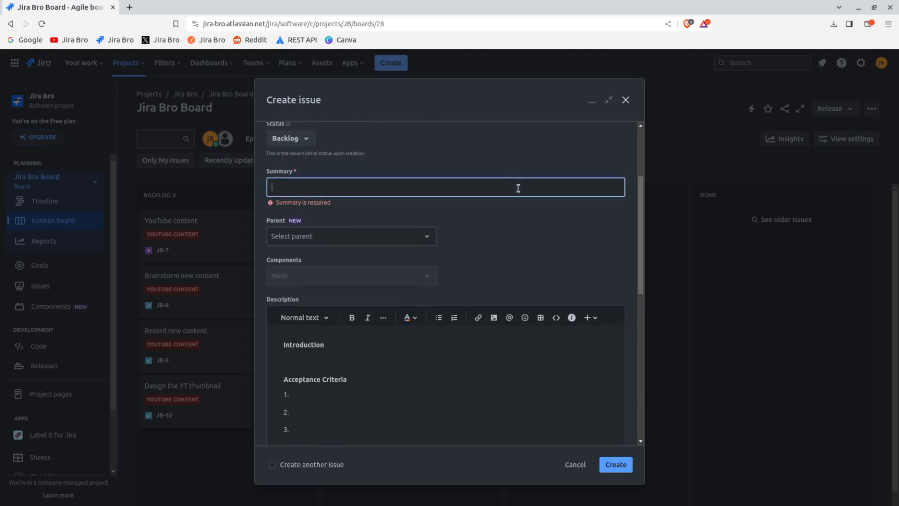
type("As")
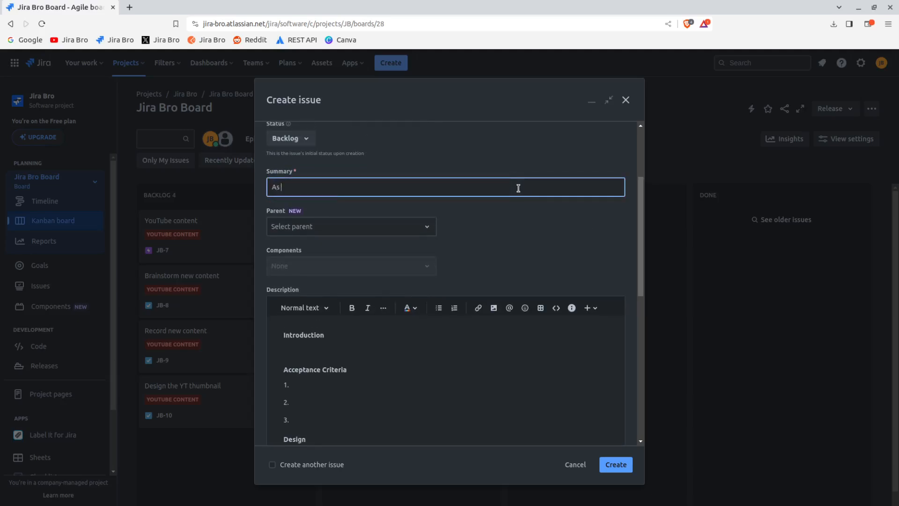
type(" a Jira admin, I want to revoke licenses o")
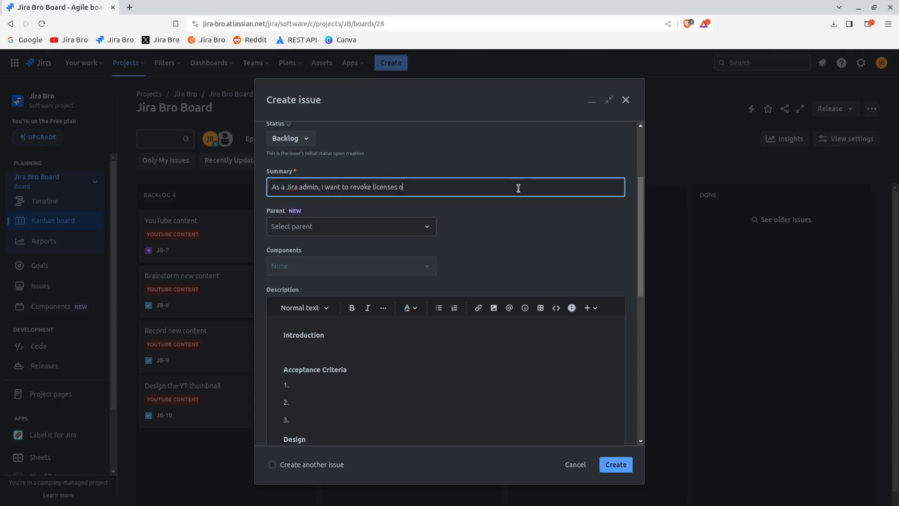
key("BackSpace")
key("BackSpace")
key("BackSpace")
key("BackSpace")
key("BackSpace")
key("BackSpace")
key("BackSpace")
key("BackSpace")
key("BackSpace")
key("BackSpace")
key("BackSpace")
key("BackSpace")
key("BackSpace")
key("BackSpace")
key("BackSpace")
type("bulk revoke licenses of users, so I can save")
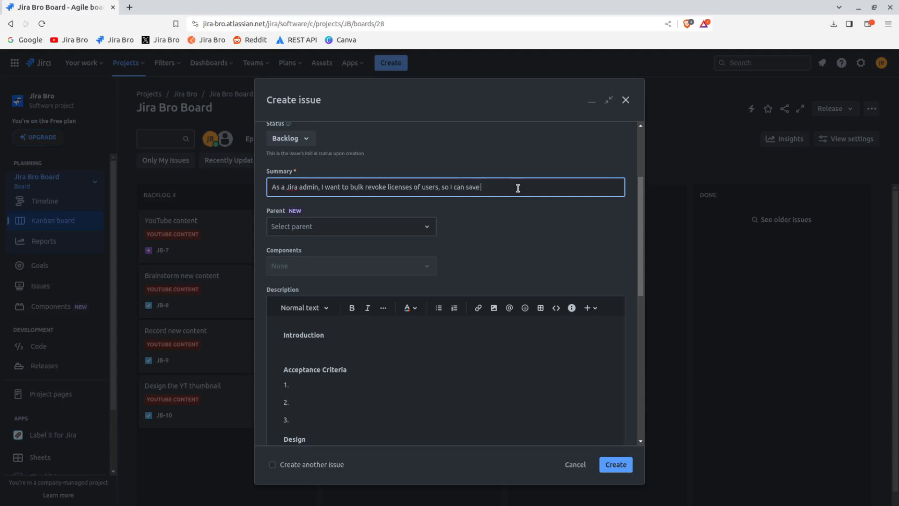
type(" time")
Copy the story's summary text into the blank line beneath the Introduction heading of the description.
left_click_drag(518, 188, 270, 185)
key("ctrl+c")
left_click(312, 348)
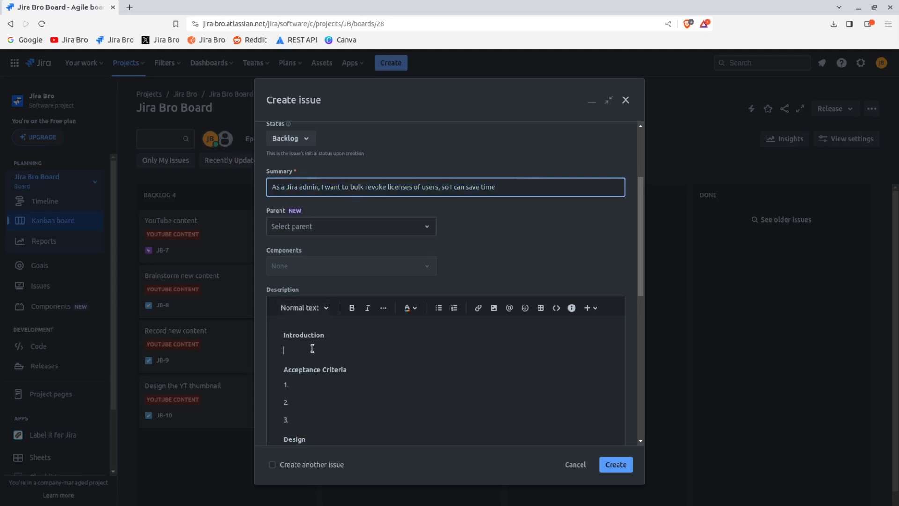
key("ctrl+v")
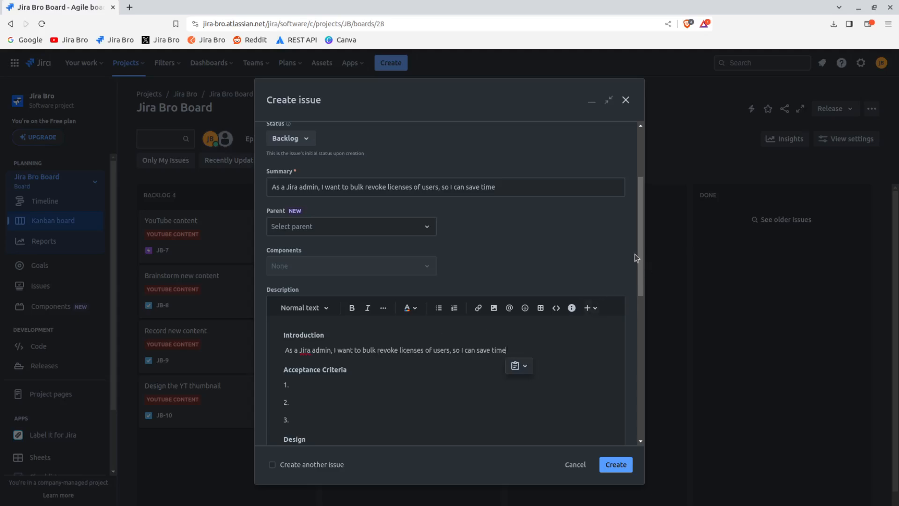
Add the line "In order for this ticket to be validated, do the following:" between the Acceptance Criteria heading and its numbered list.
left_click_drag(642, 254, 640, 294)
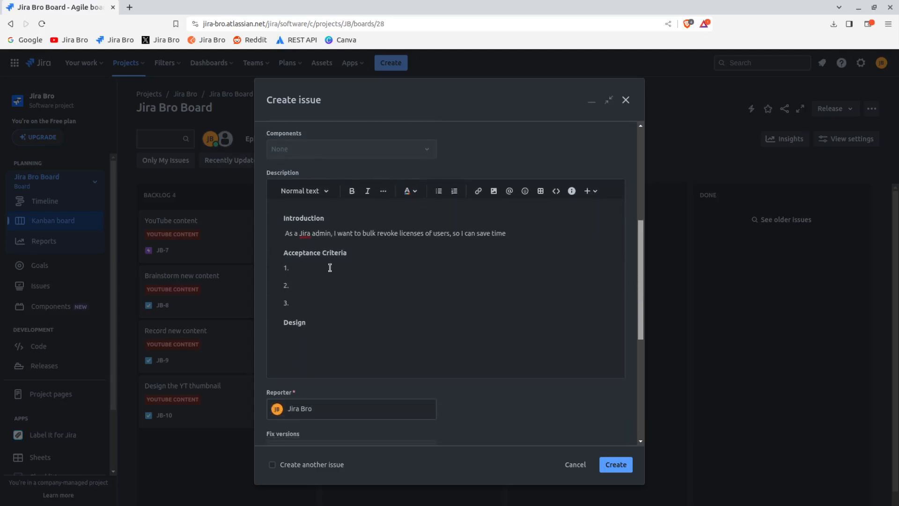
left_click(367, 256)
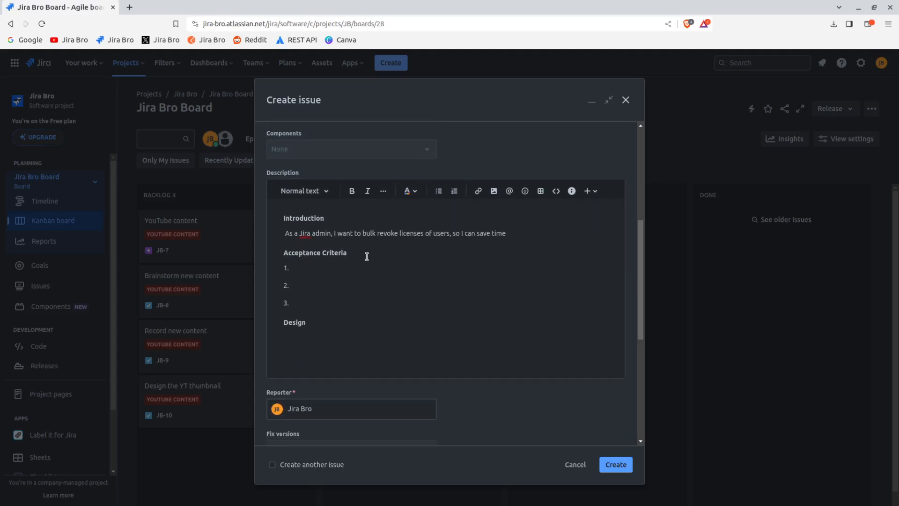
key("Return")
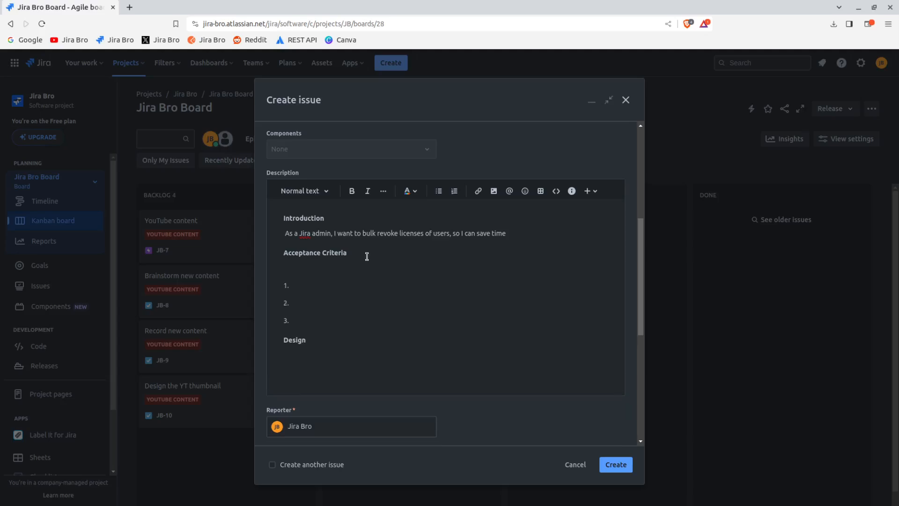
type("In order for this ticket to be validat")
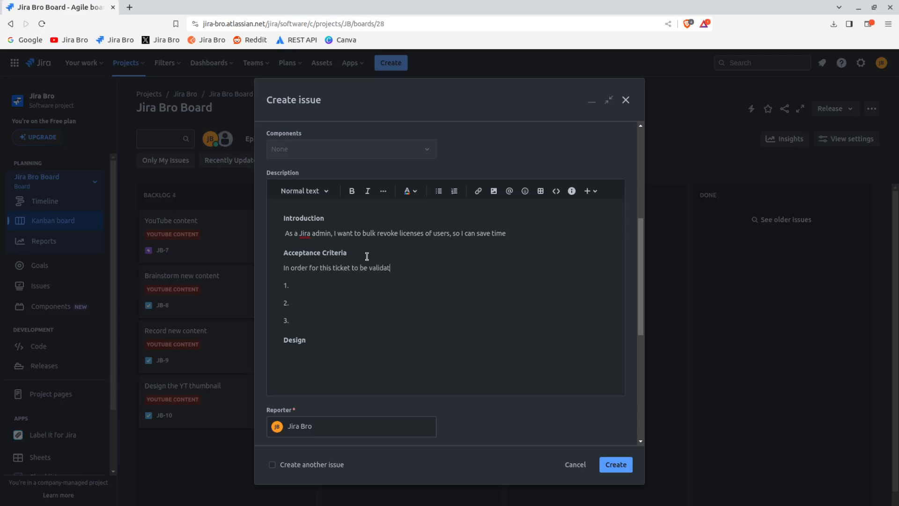
type("ed, do the following:")
Create the story with the remaining fields at their defaults and dismiss the creation notification.
left_click(302, 359)
left_click(302, 358)
left_click_drag(642, 268, 629, 374)
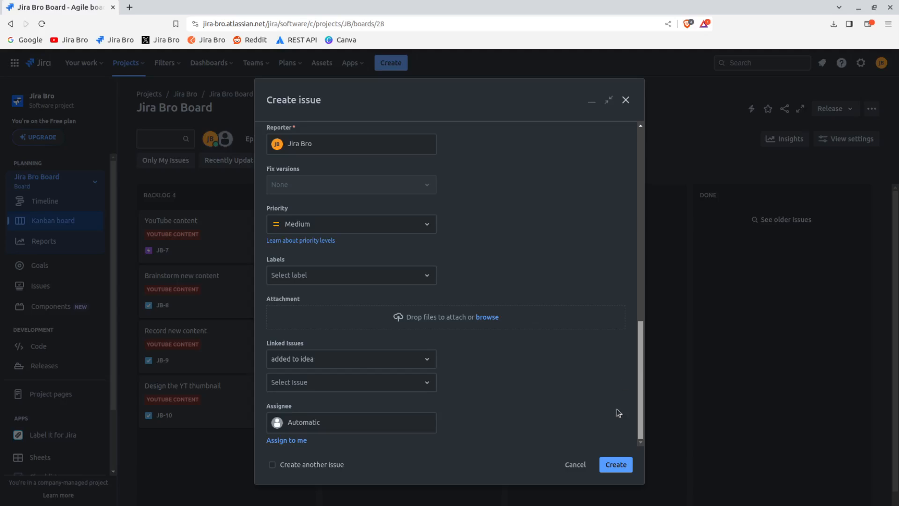
left_click(611, 463)
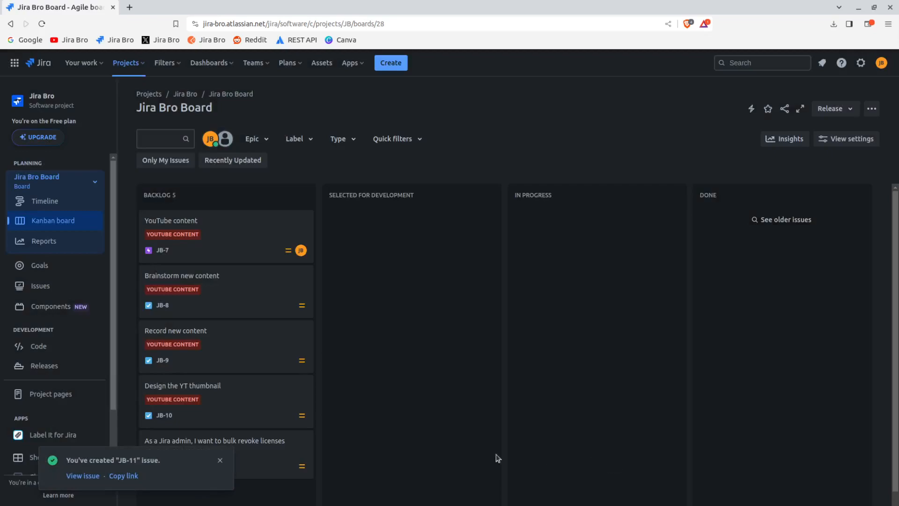
left_click(220, 460)
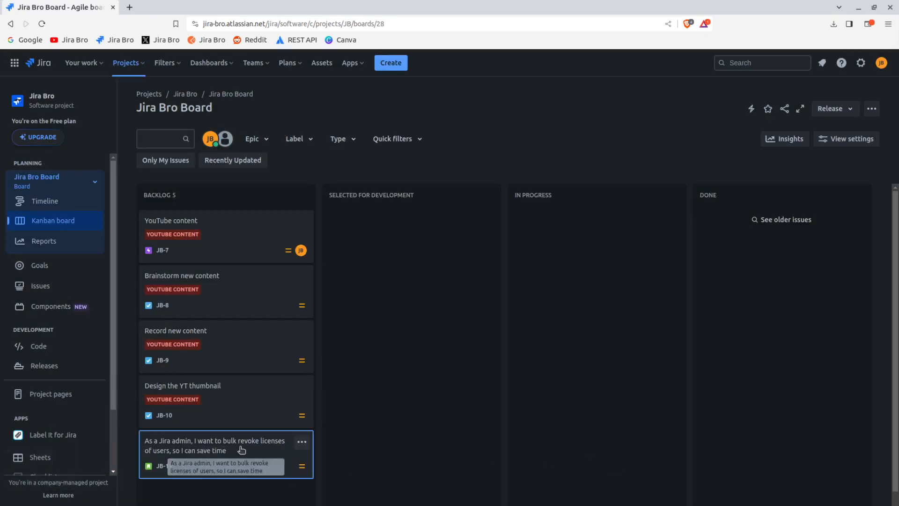
Open the new bulk-revoke-licenses story from the backlog, review its description in the editor, save it without edits and close the issue.
left_click(241, 451)
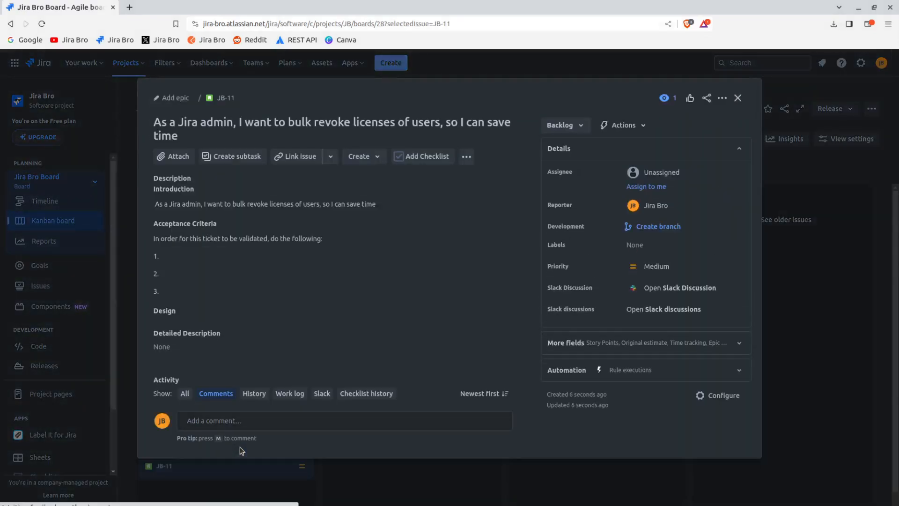
left_click(280, 254)
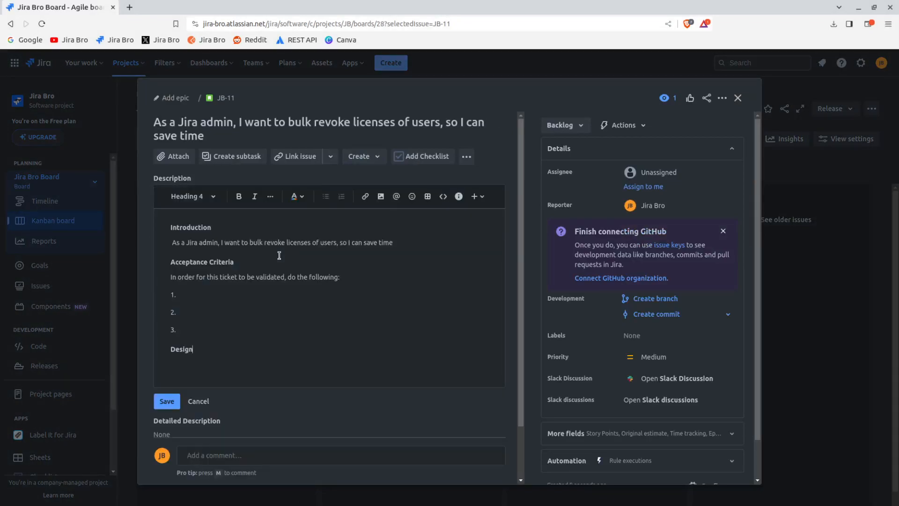
left_click(165, 403)
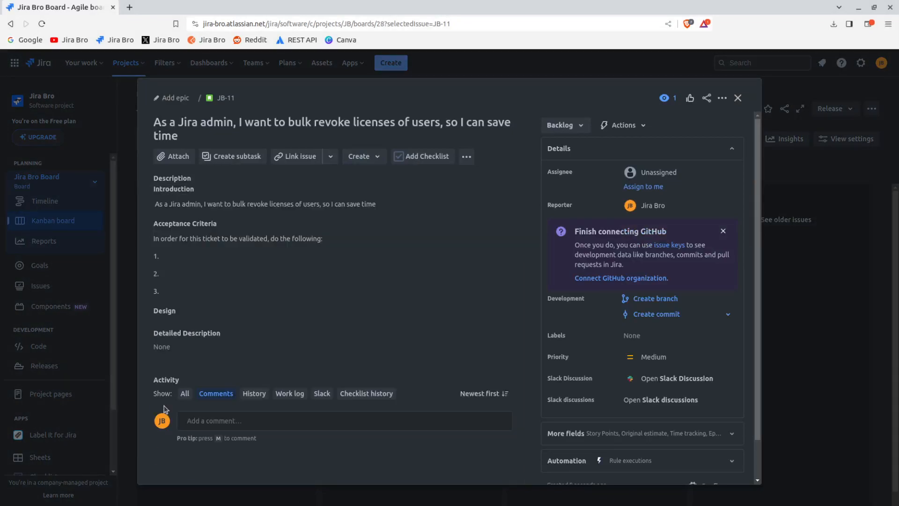
left_click(738, 98)
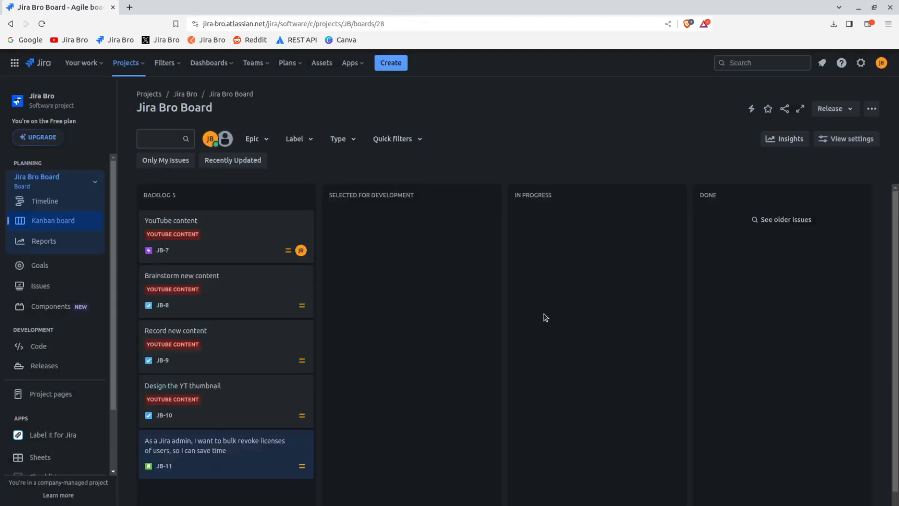